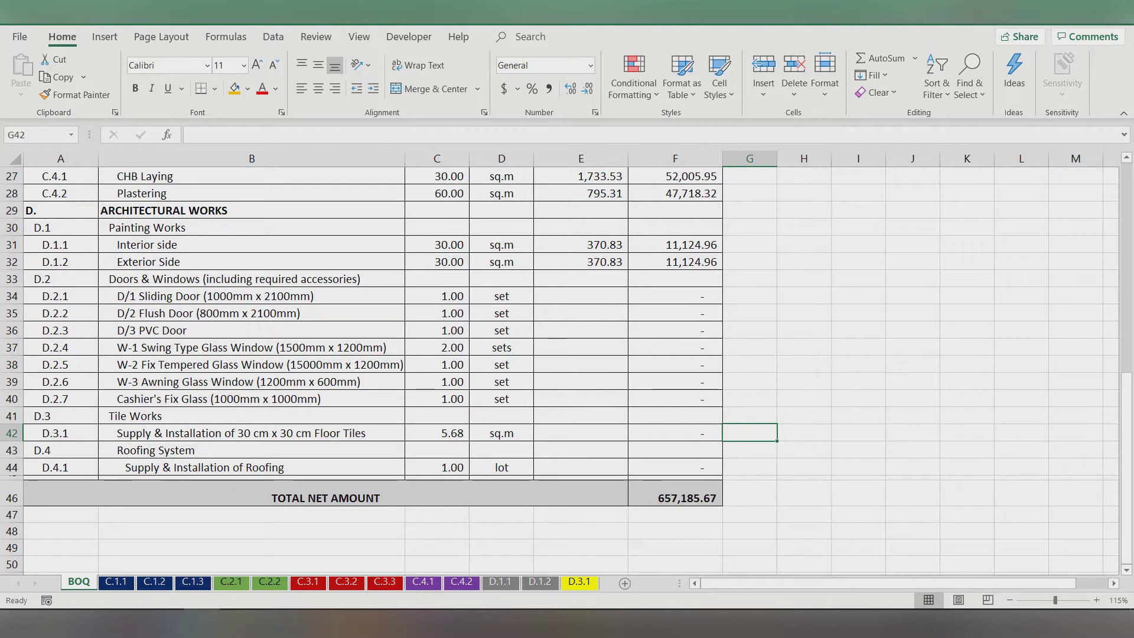
- Locate the 30 cm x 30 cm floor tiles item in the BOQ, and examine the quantity formulas and material items on sheet D.3.1
click(251, 432)
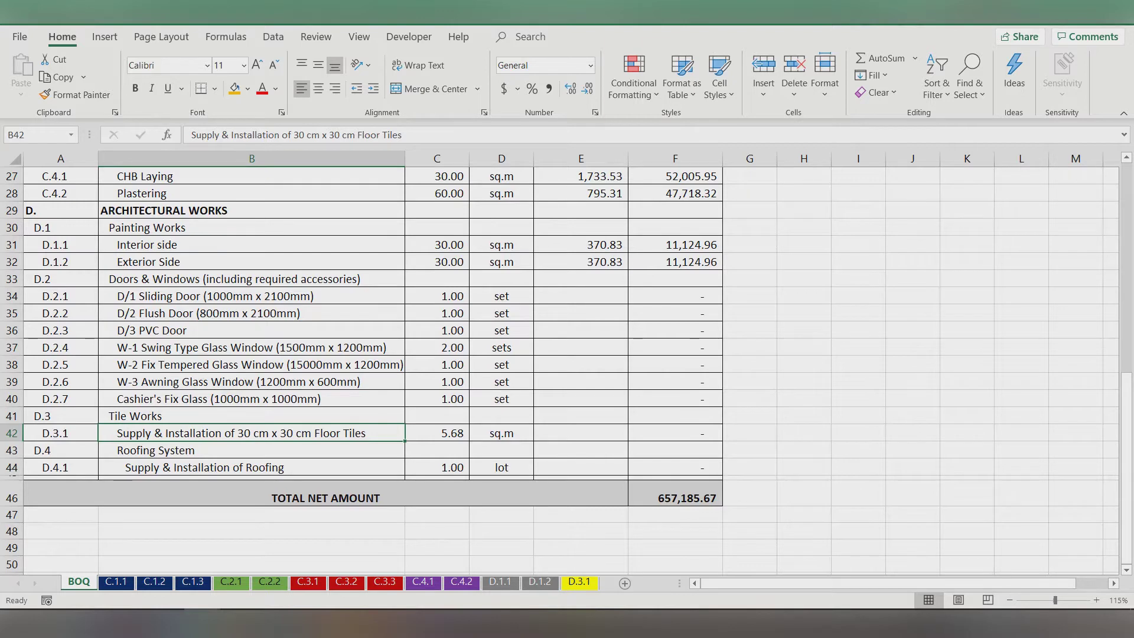
click(578, 582)
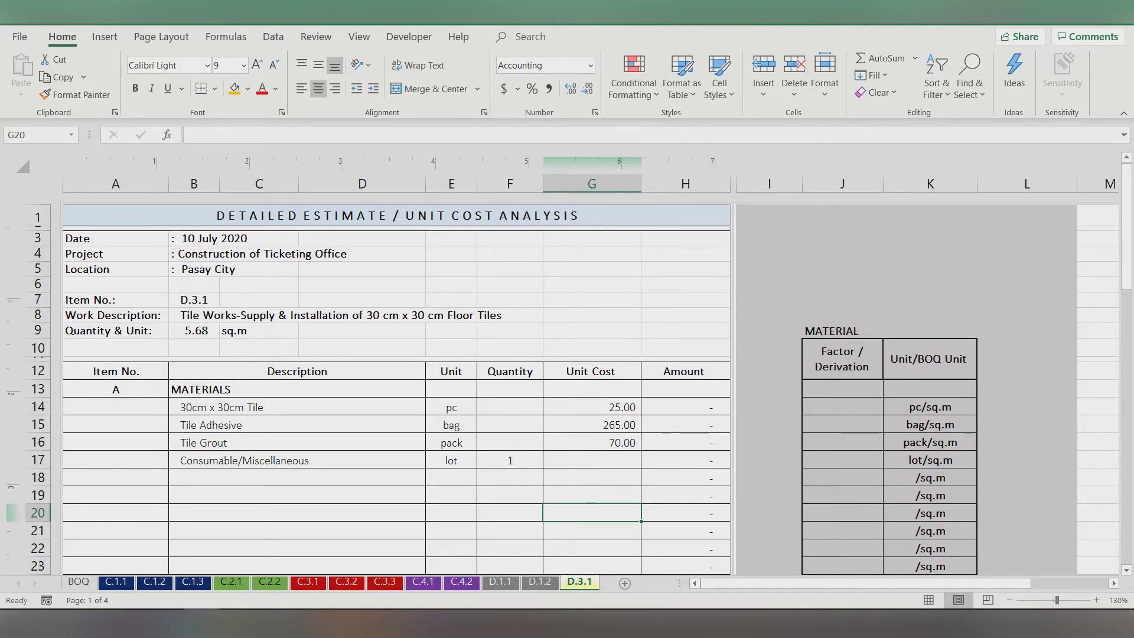
click(509, 425)
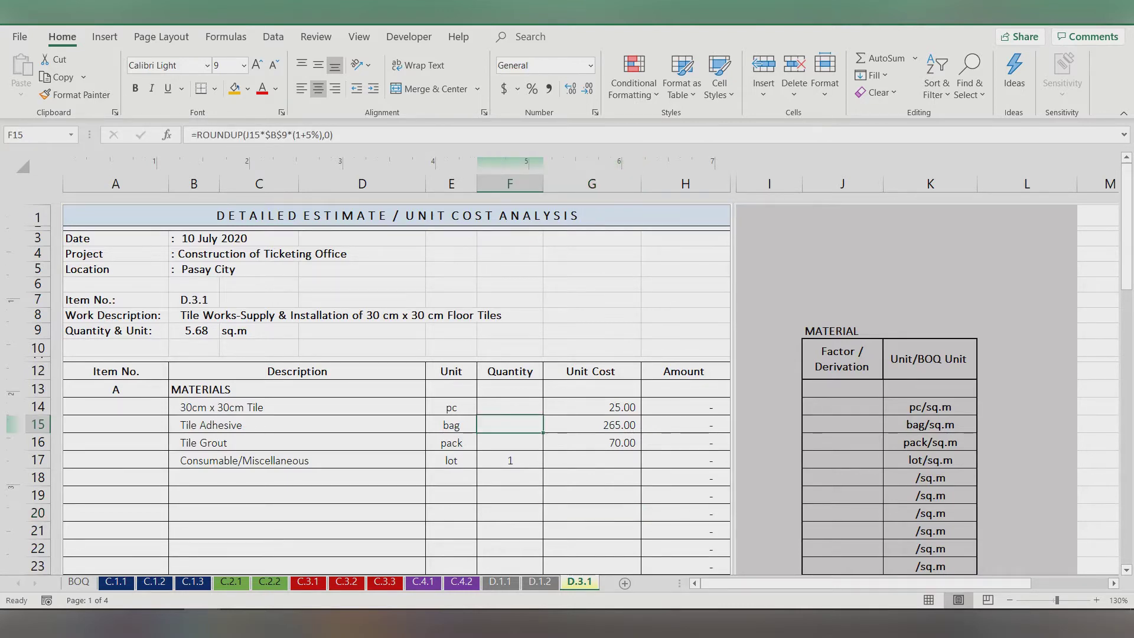
click(510, 407)
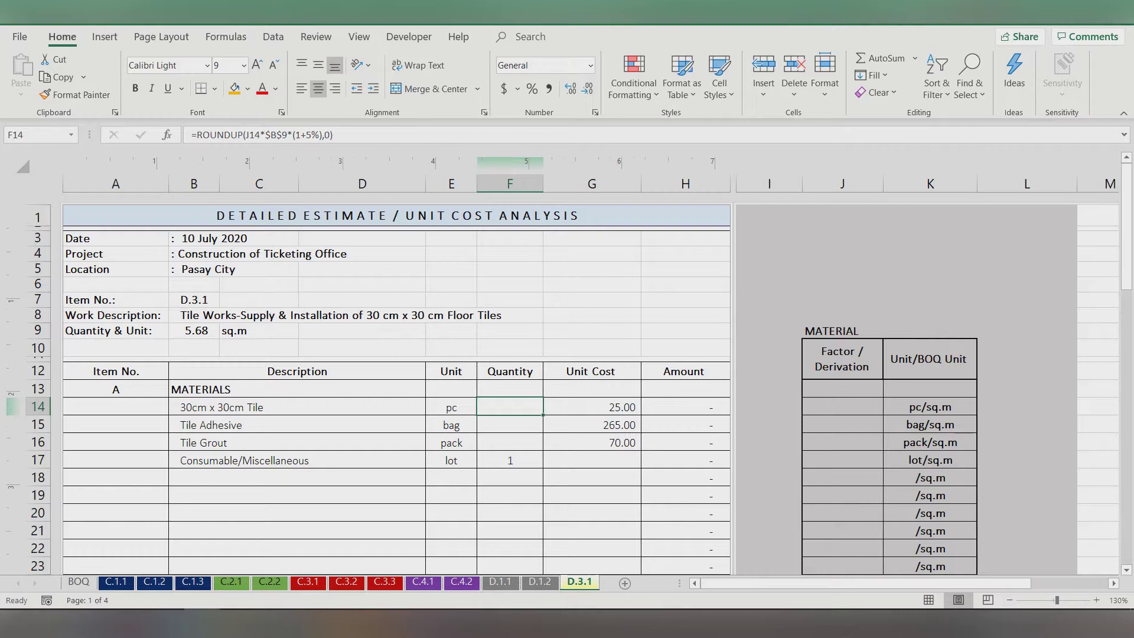
click(297, 408)
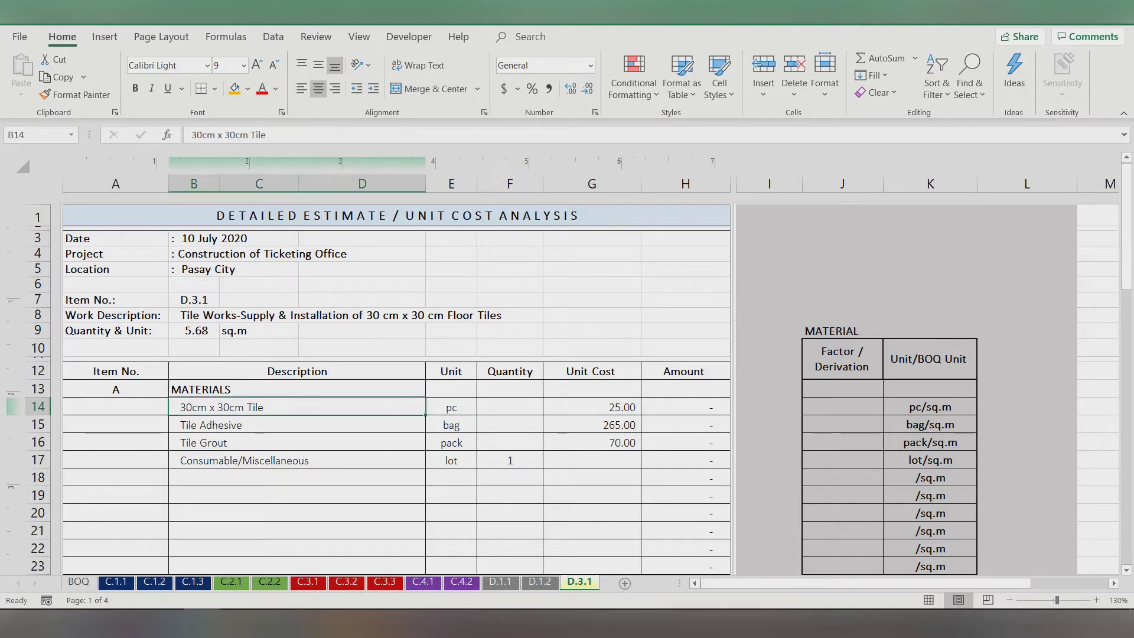
click(297, 425)
click(297, 442)
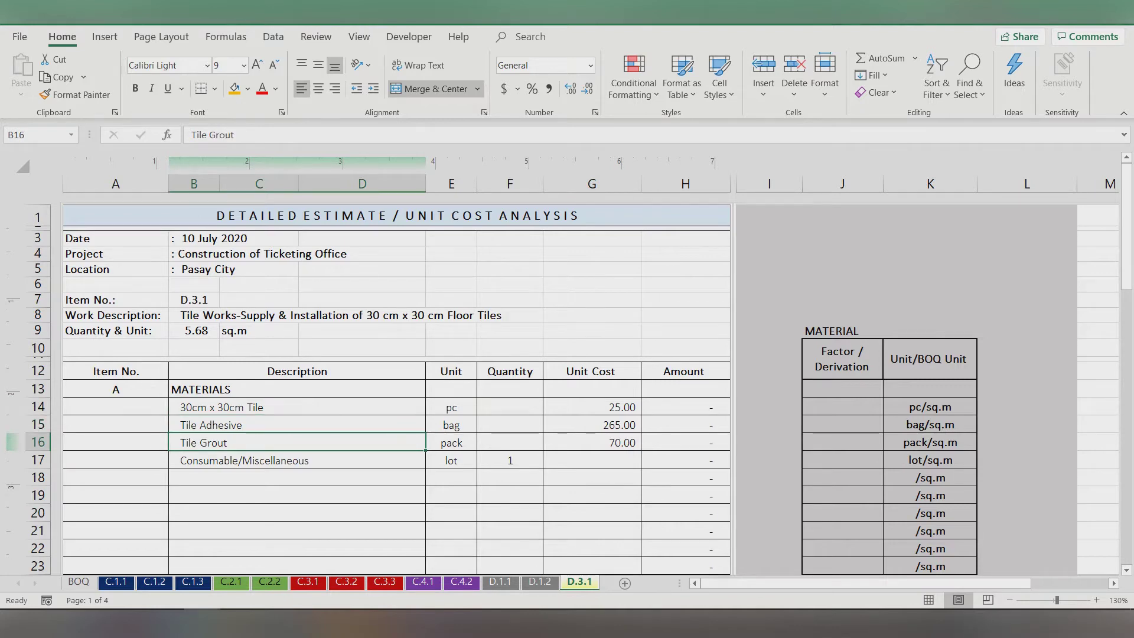
click(297, 461)
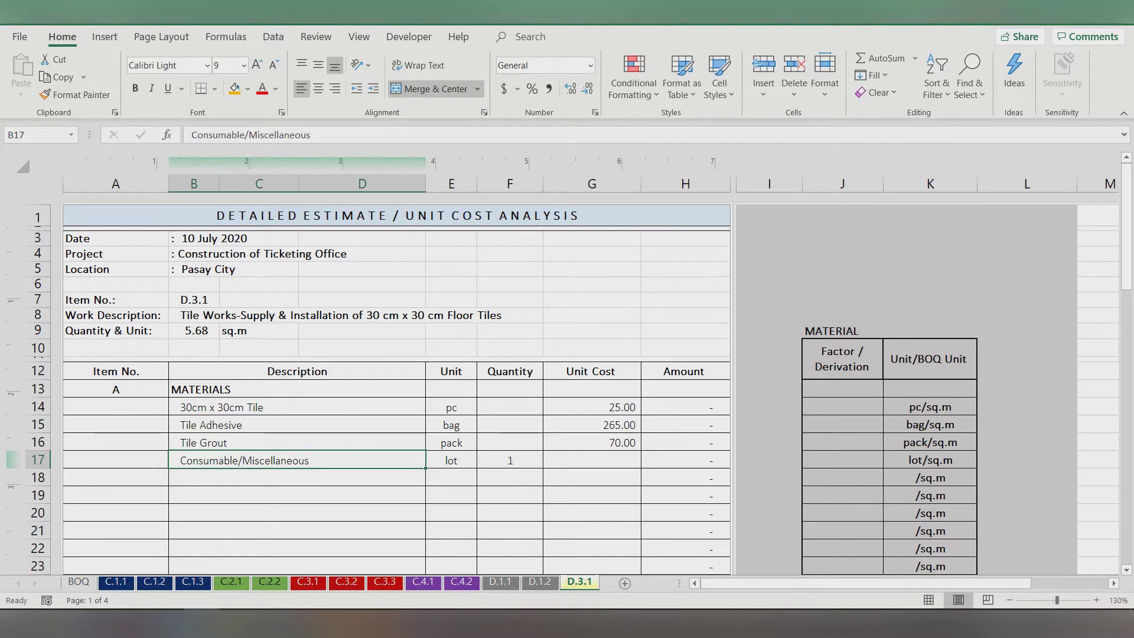
- Enter =1/(.3*.3) as the material factor for the 30cm x 30cm Tile in cell J14
key(Right)
key(Right)
key(Right)
key(Right)
key(Right)
key(Right)
key(Up)
key(Up)
key(Up)
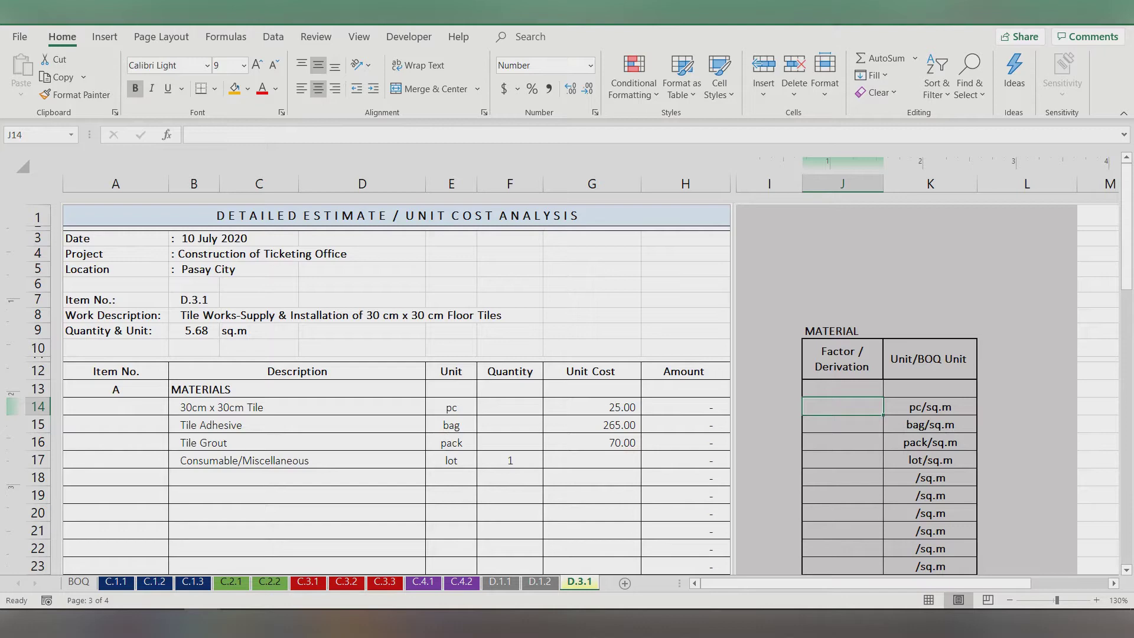
text(=)
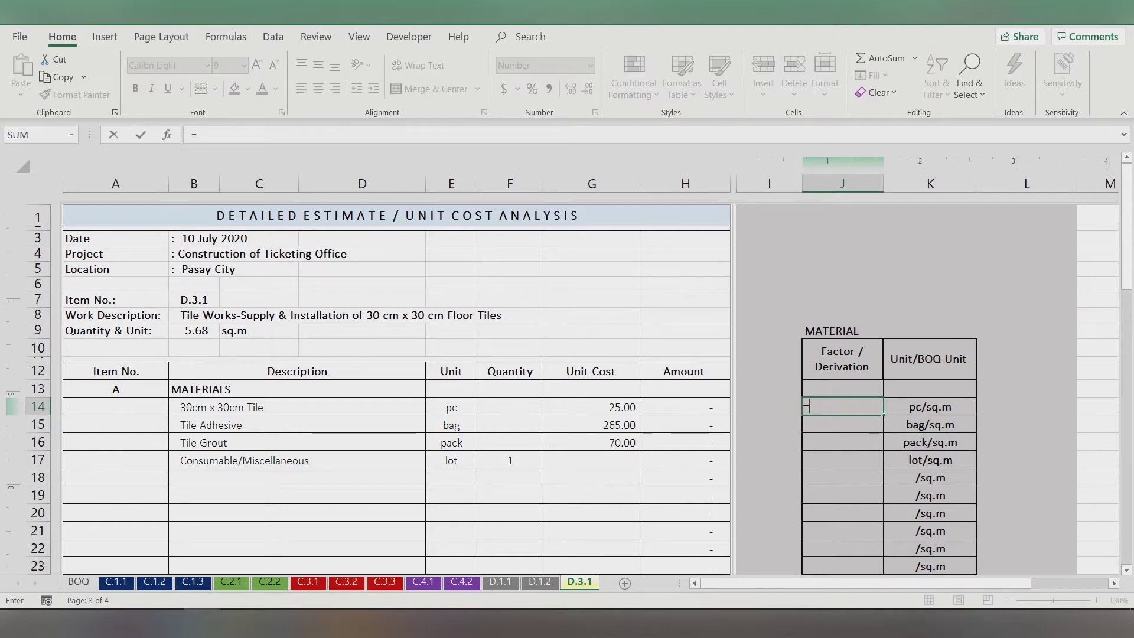
text(1)
text(/(.3)
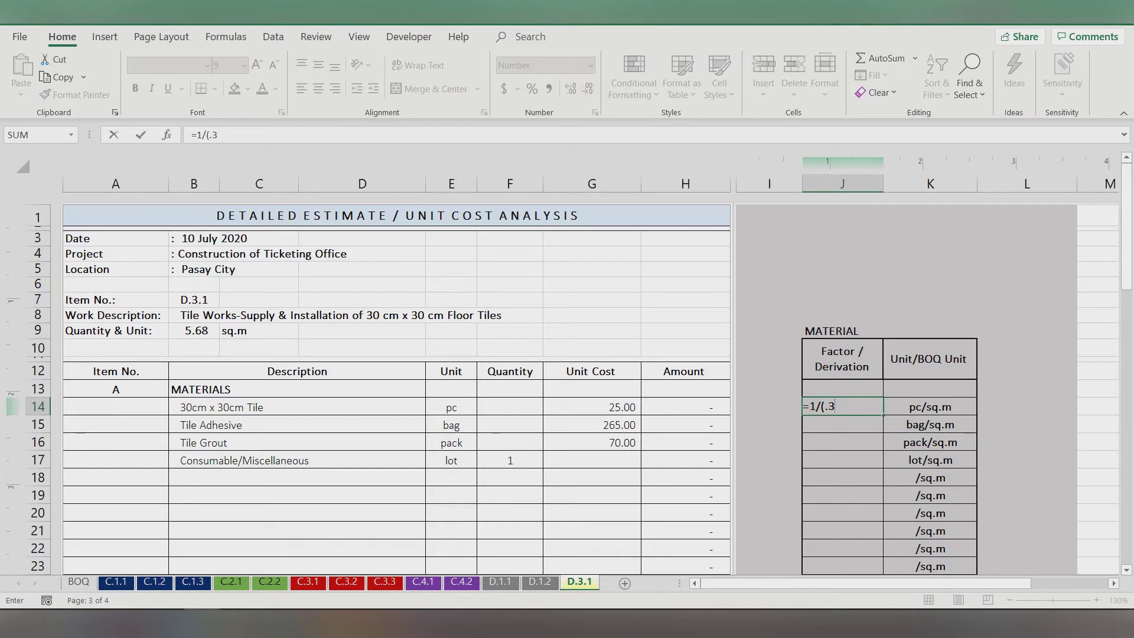
text(*.3))
key(Return)
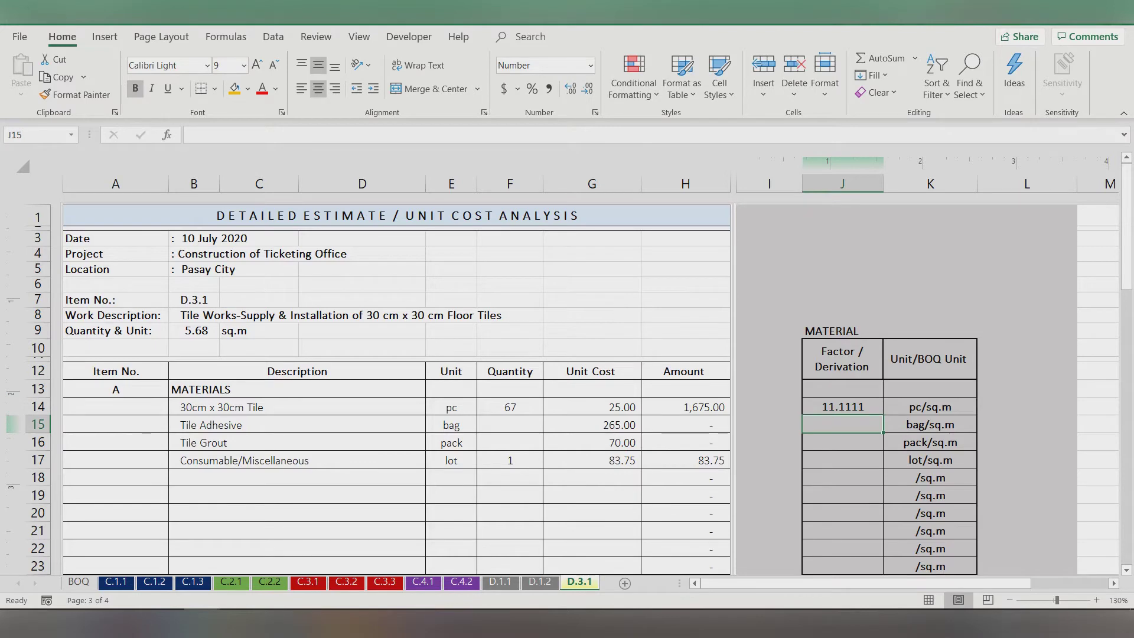
- Check the tile quantity formula and enter =1/5 as the Tile Adhesive factor in cell J15
click(509, 407)
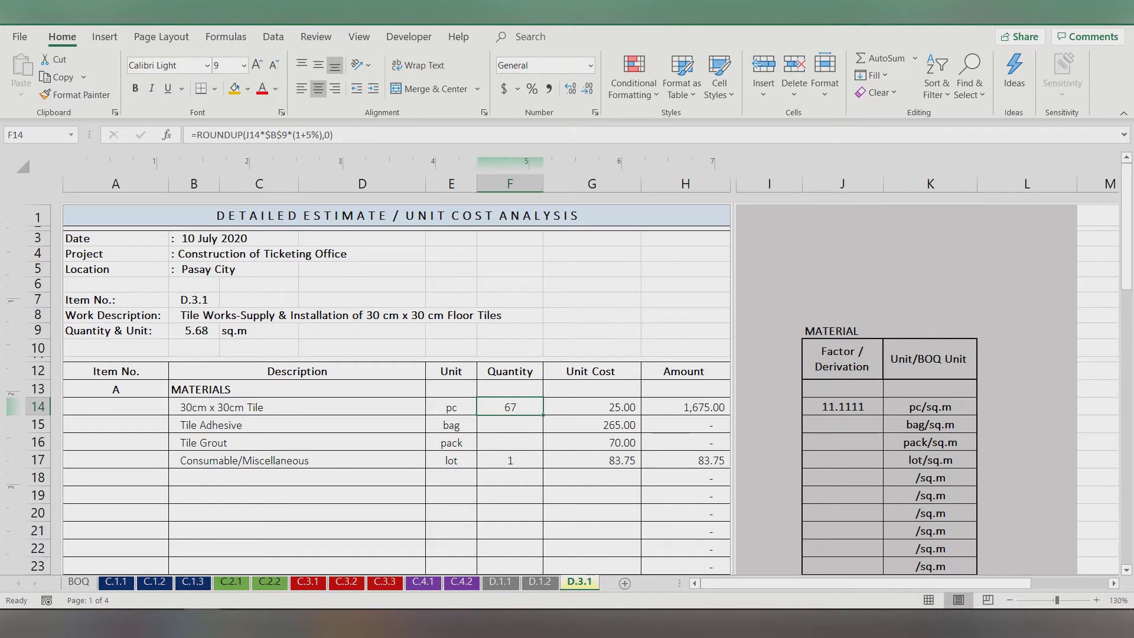
click(842, 424)
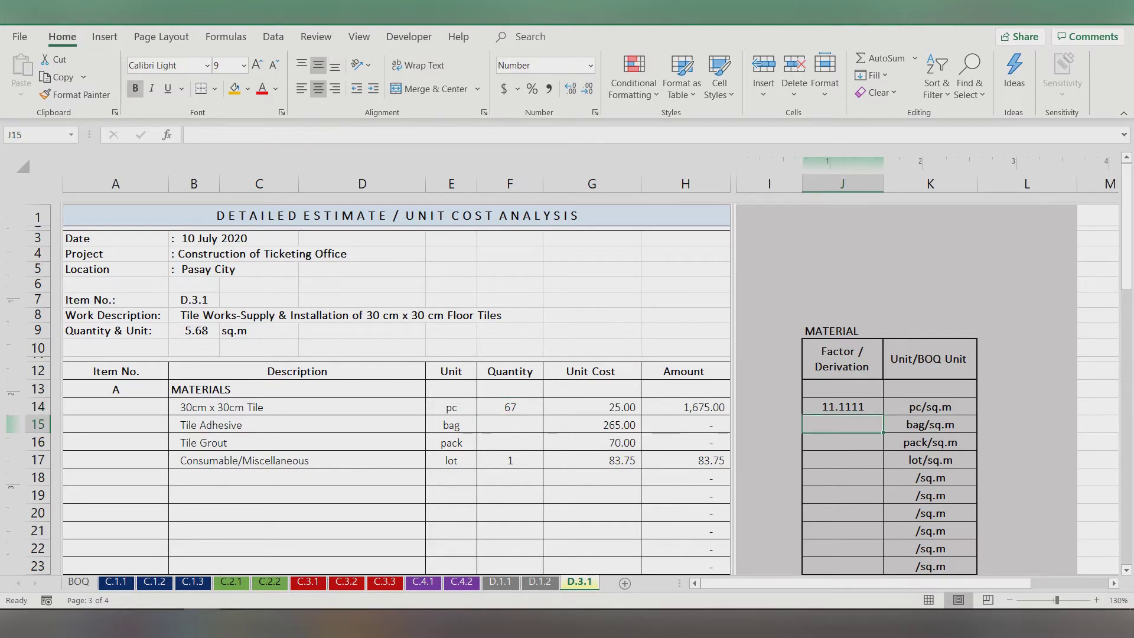
text(=1)
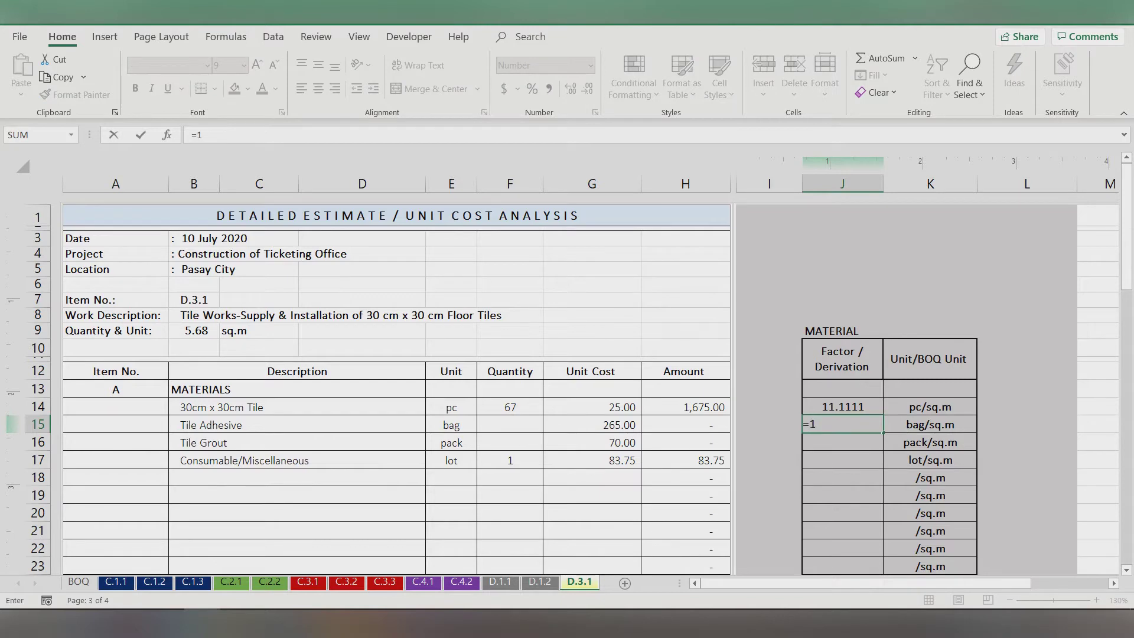
text(/5)
key(Return)
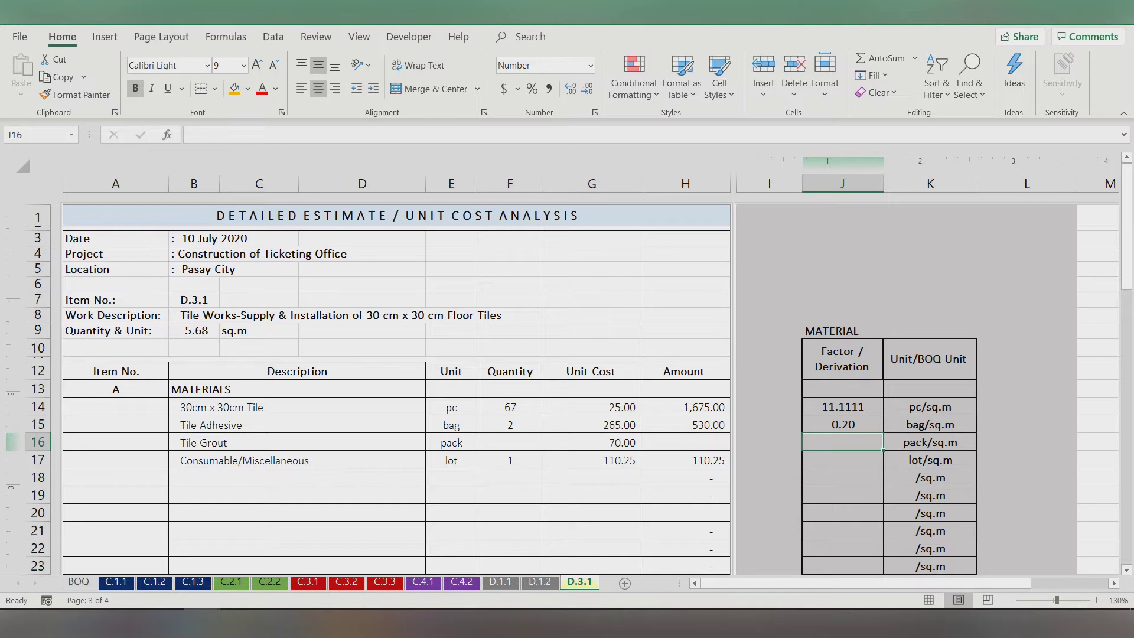
- Enter =1/20 as the Tile Grout factor in cell J16
text(=)
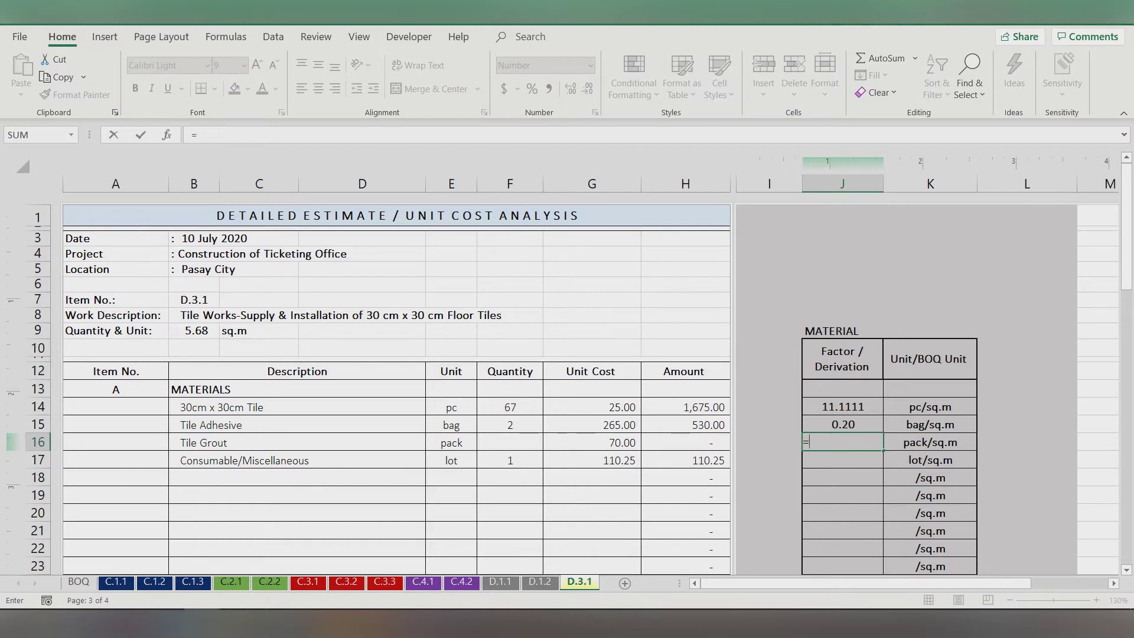
text(1/20)
key(Return)
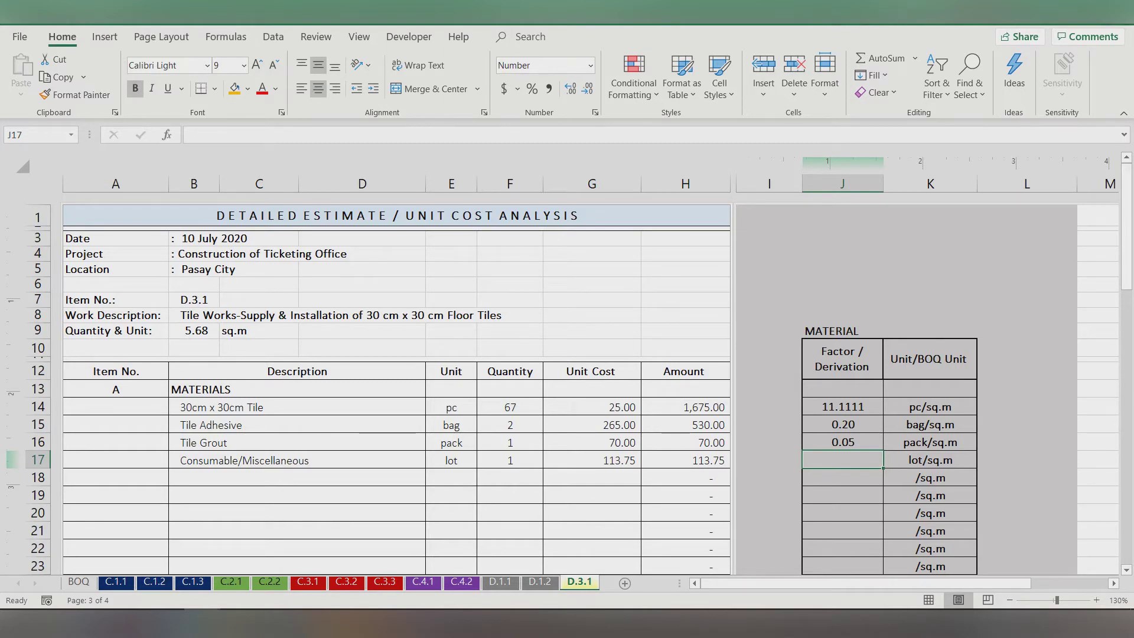
- Clear the labor productivity cells J29:J30 and set the tile setter's productivity to 1 mnhr/sq.m
scroll(591, 384, down, 3)
scroll(591, 384, down, 1)
drag(843, 491, 842, 509)
key(Delete)
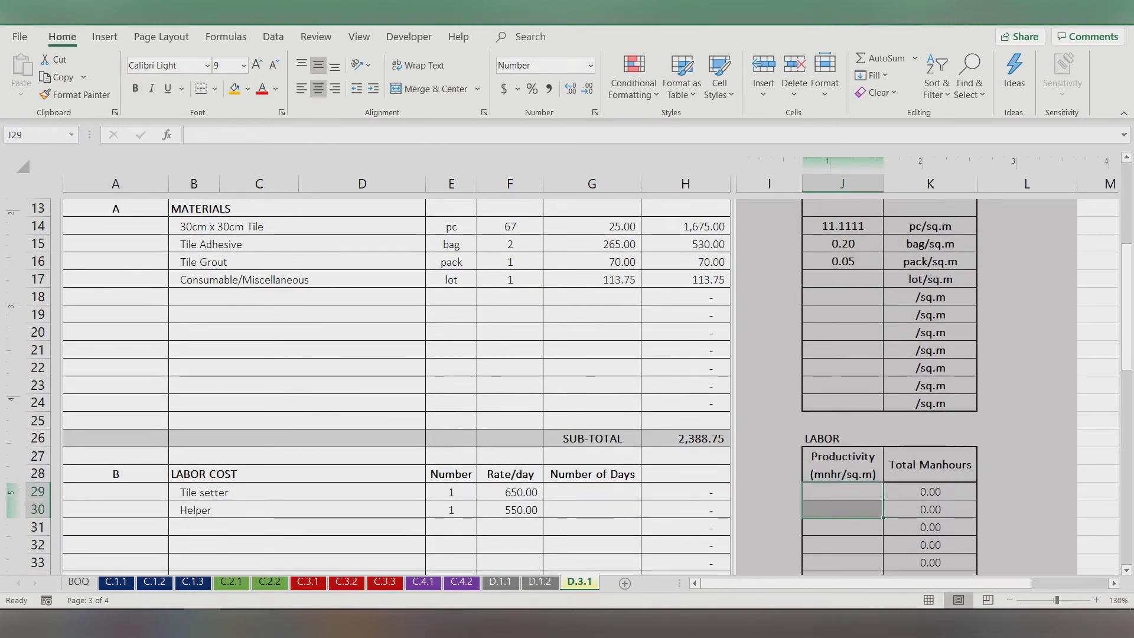
click(842, 474)
click(842, 491)
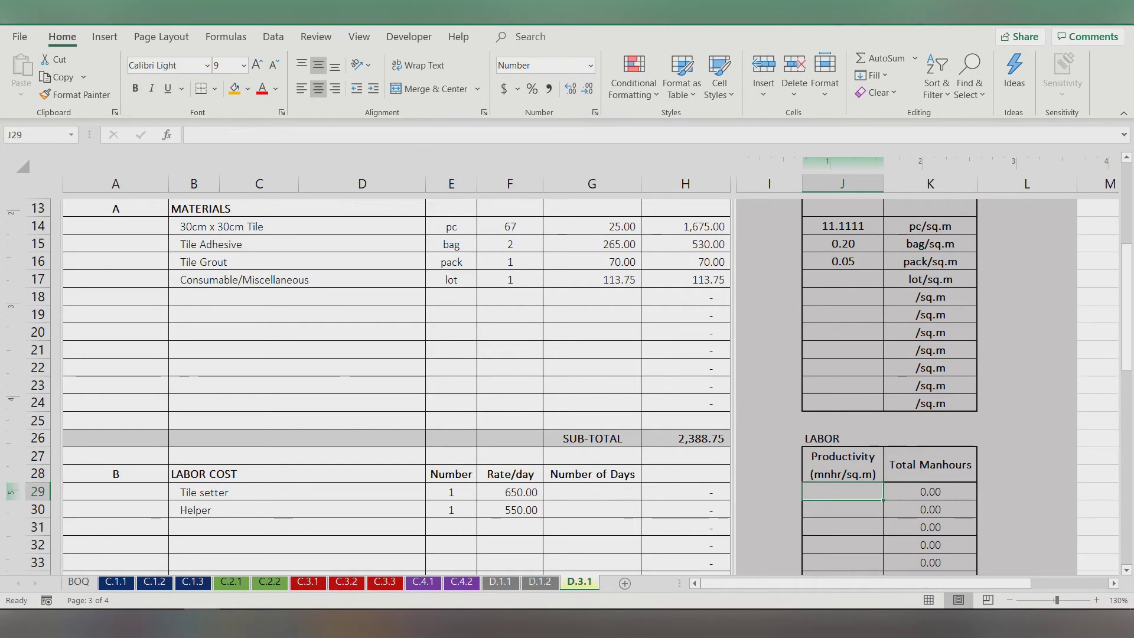
text(1)
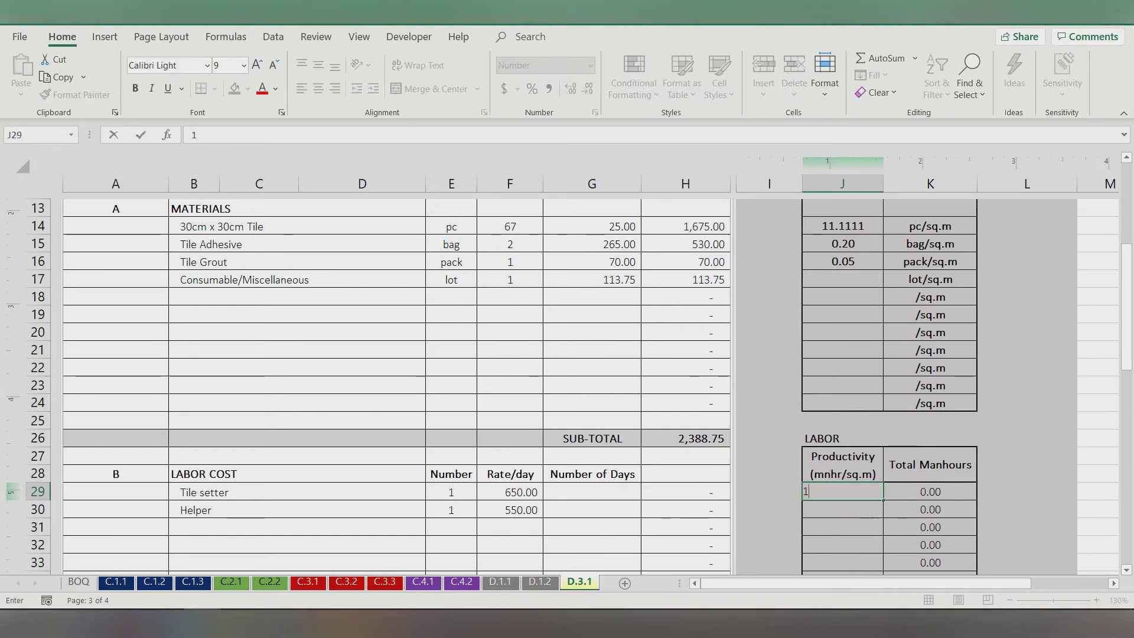
key(Return)
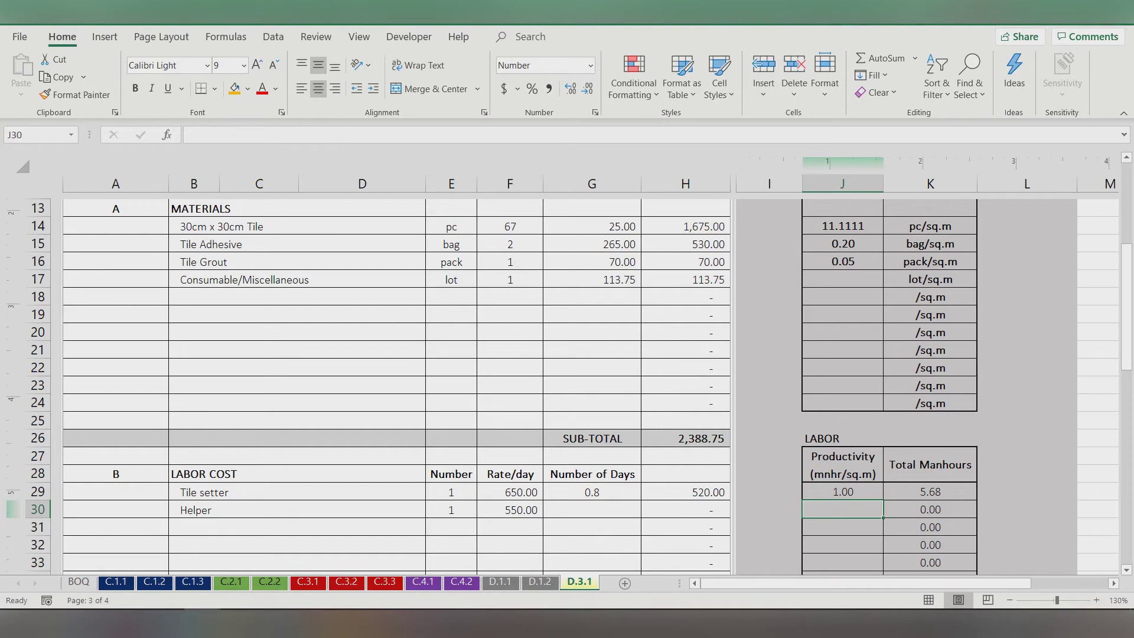
- Set the helper's labor productivity in cell J30 to 1 mnhr/sq.m
text(=)
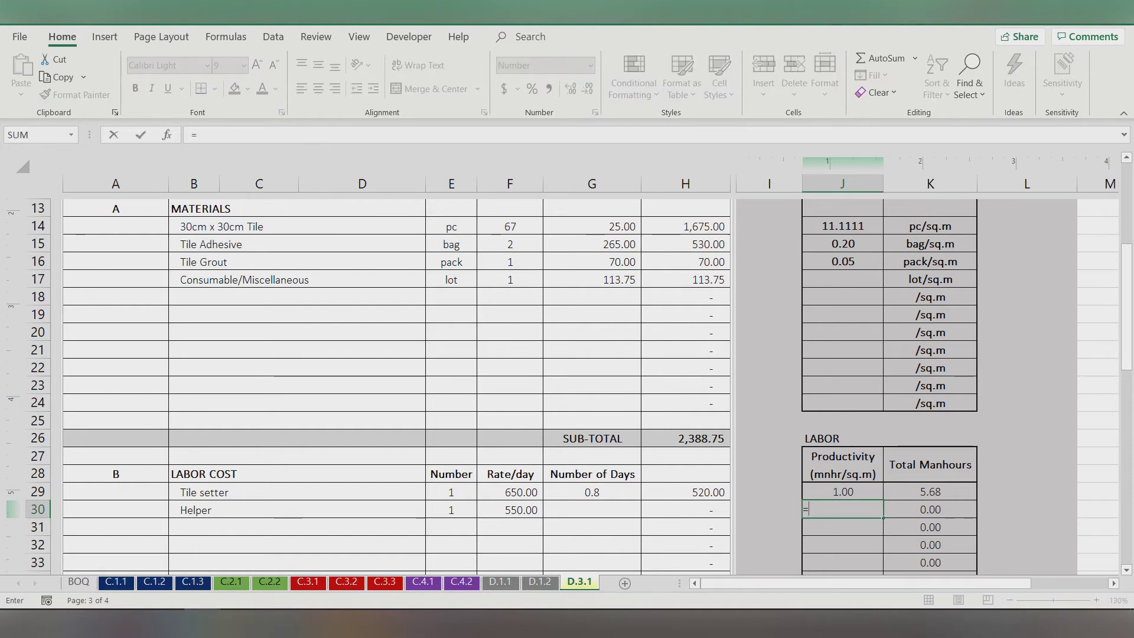
key(Escape)
text(1)
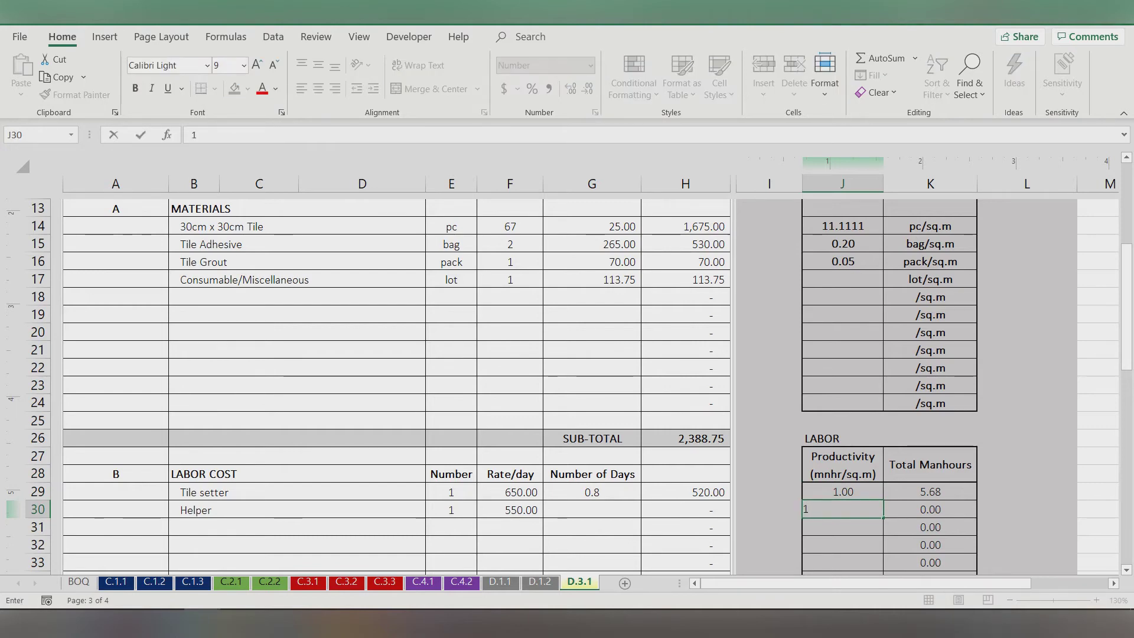
key(Return)
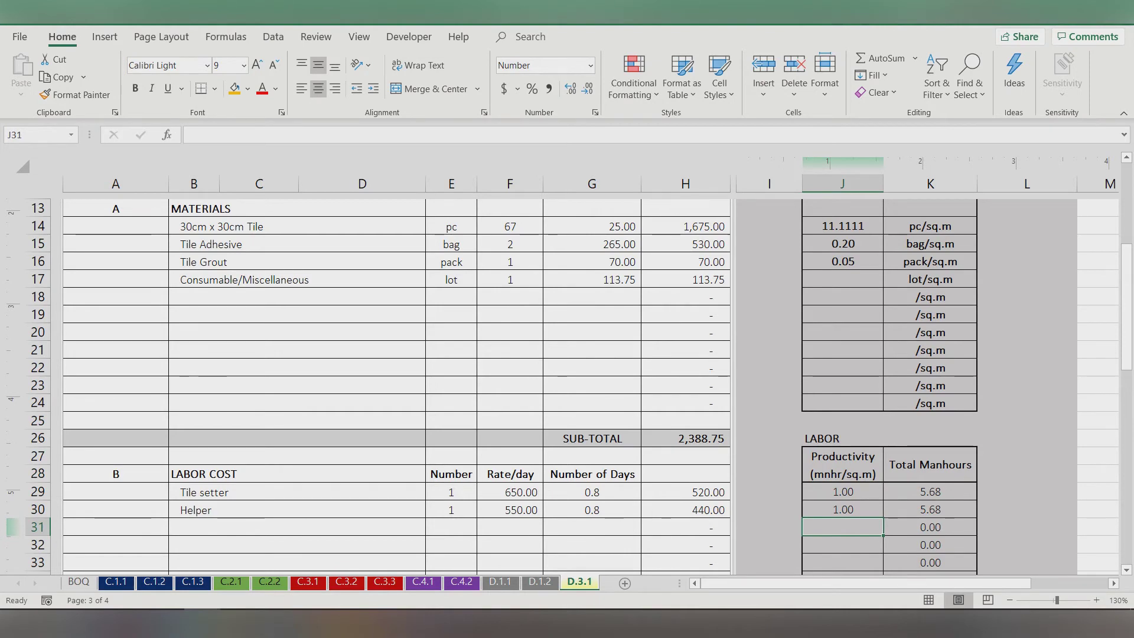
- Link the unit cost of floor tiles item D.3.1 in BOQ cell E42 to the UNIT COST cell H53 on sheet D.3.1
scroll(561, 388, down, 3)
scroll(562, 388, down, 1)
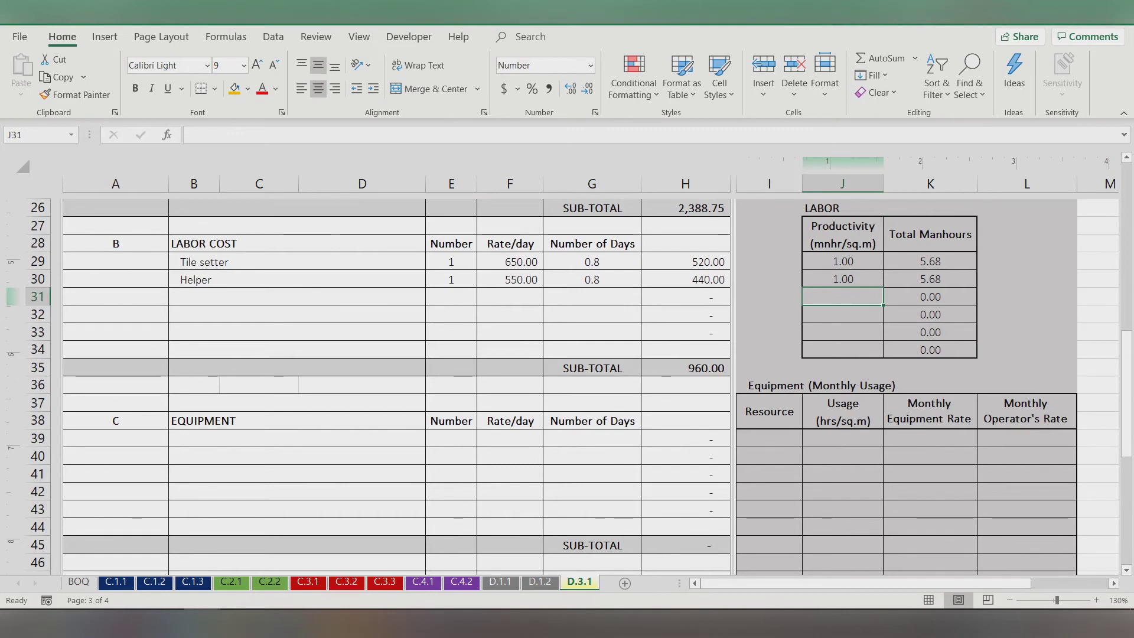
scroll(561, 388, up, 5)
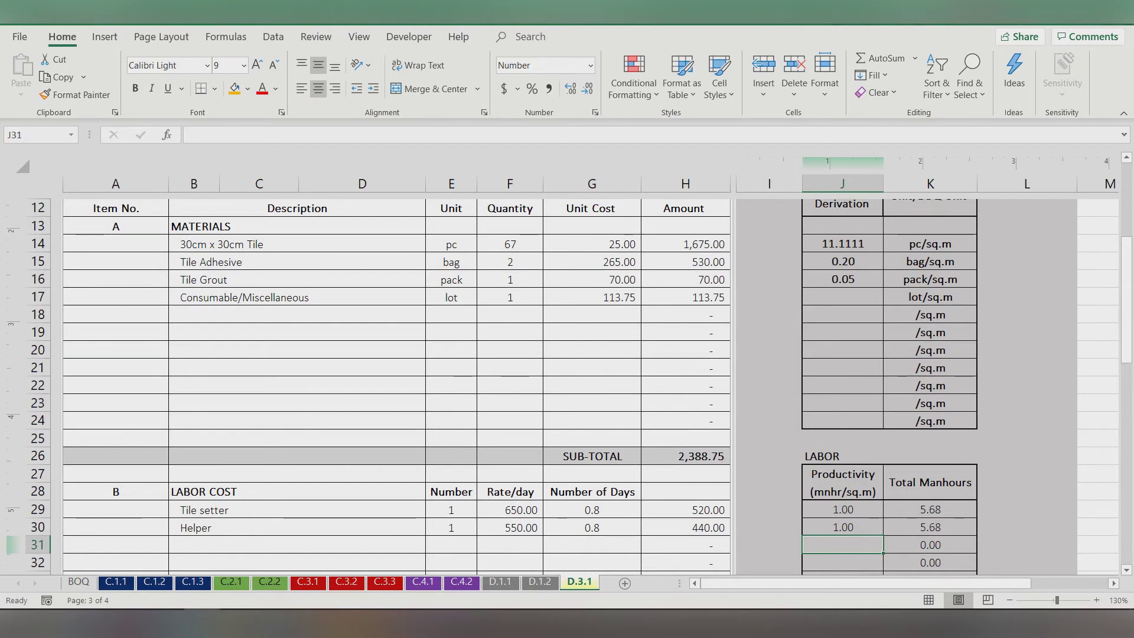
scroll(561, 388, up, 4)
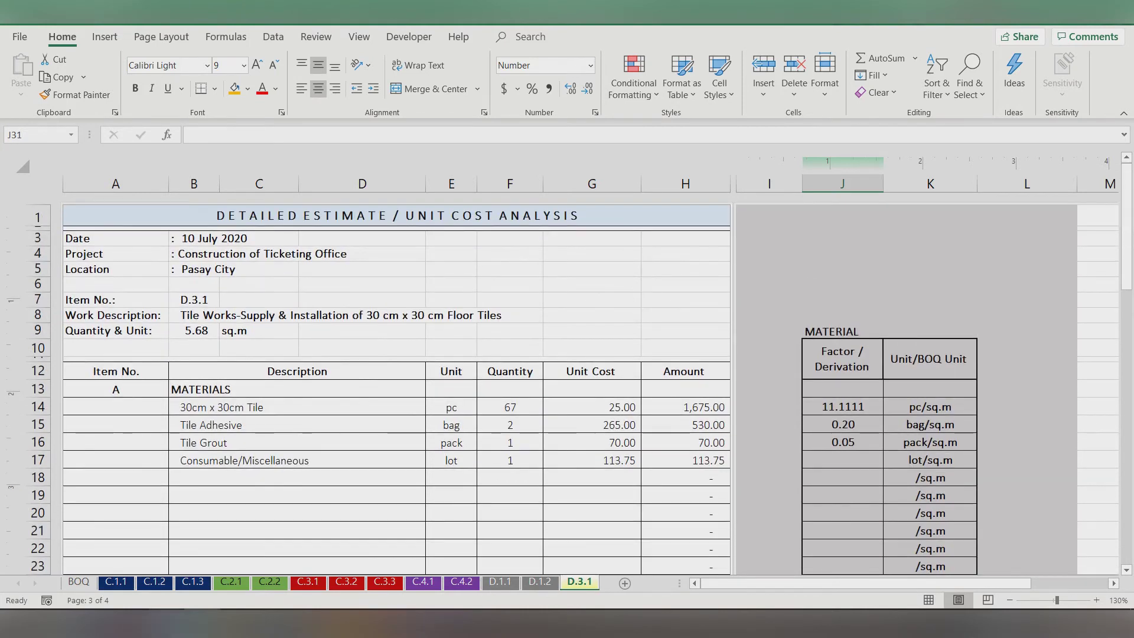
click(78, 582)
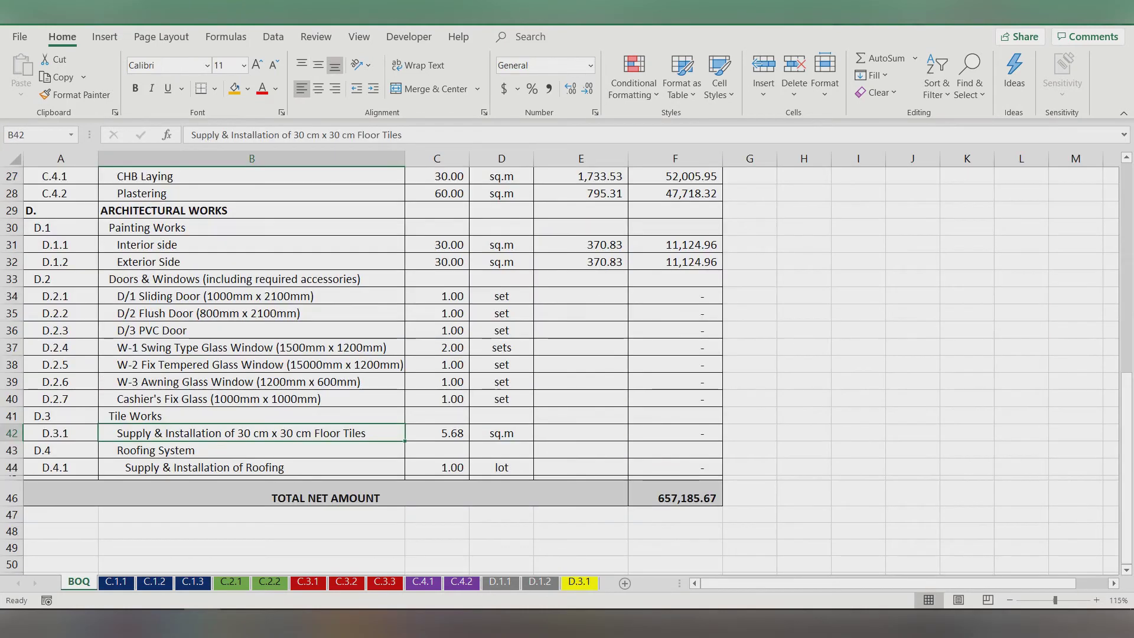
click(581, 433)
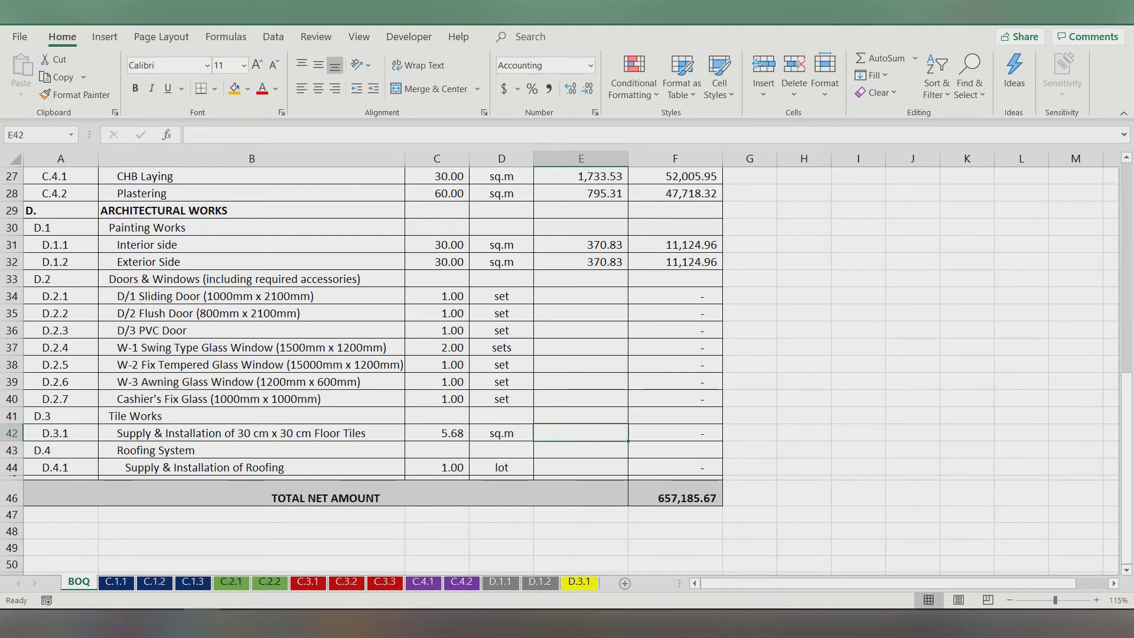
text(=)
click(579, 582)
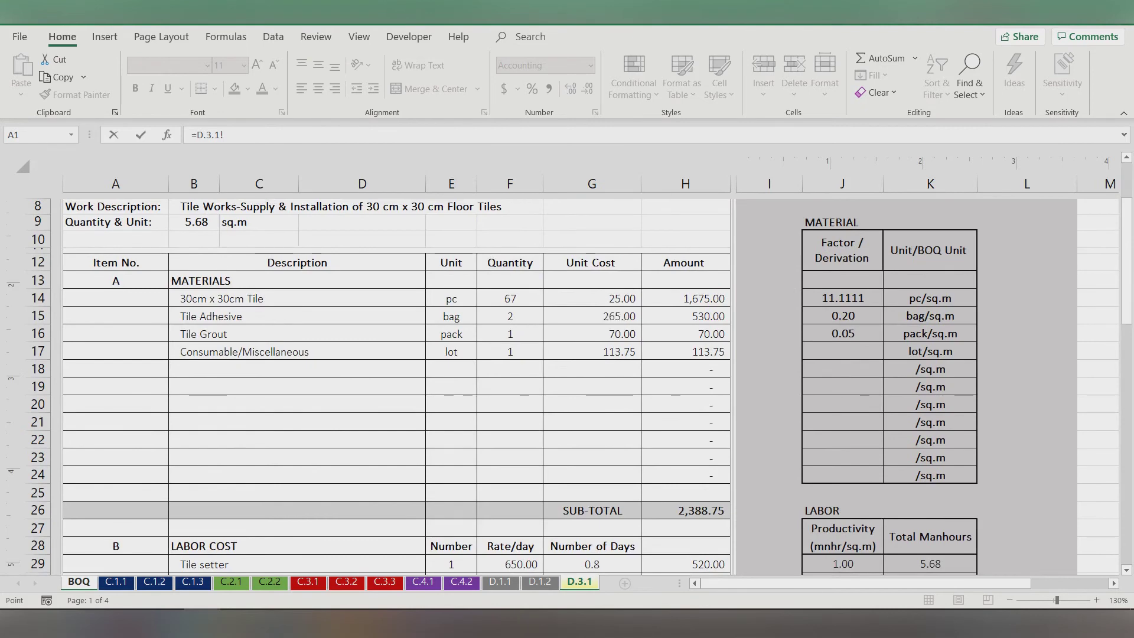
scroll(546, 317, down, 9)
click(685, 559)
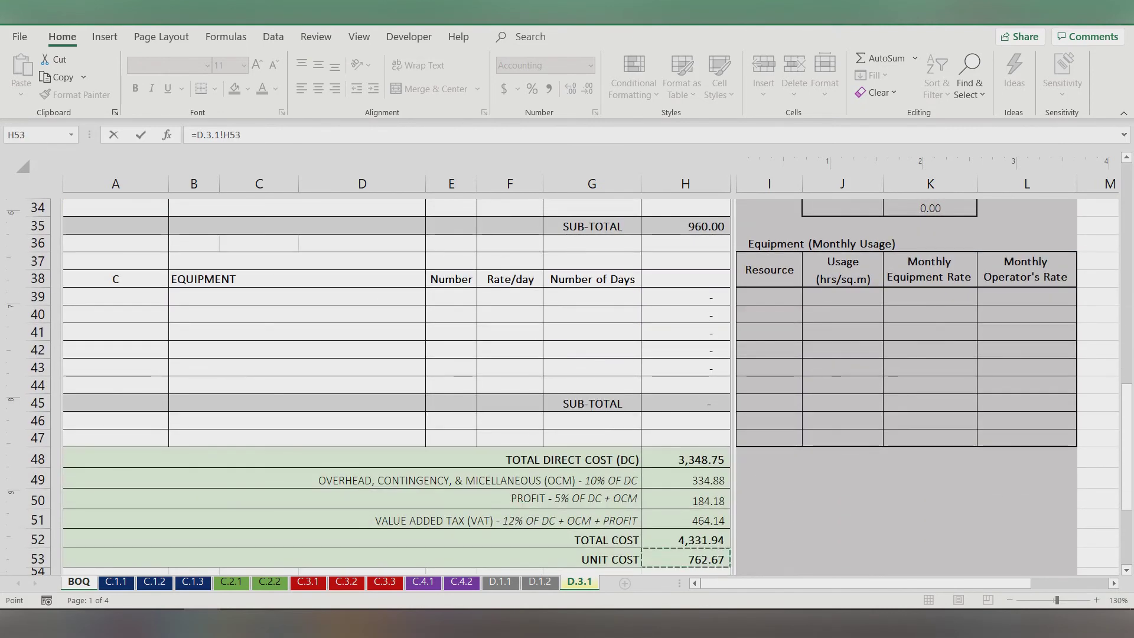
key(Return)
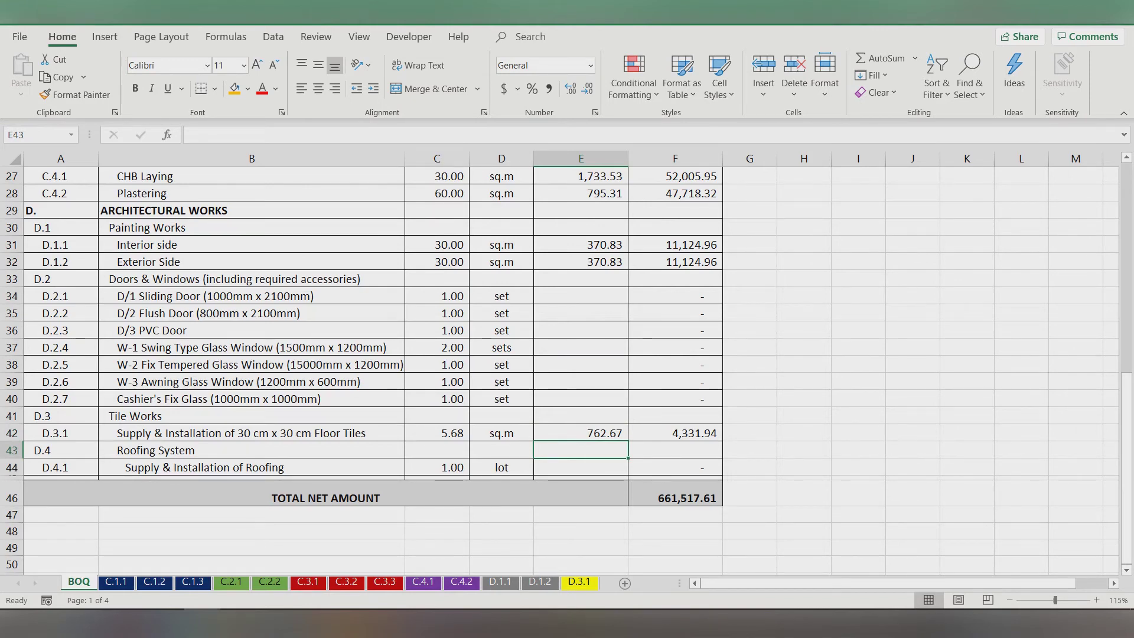
click(580, 433)
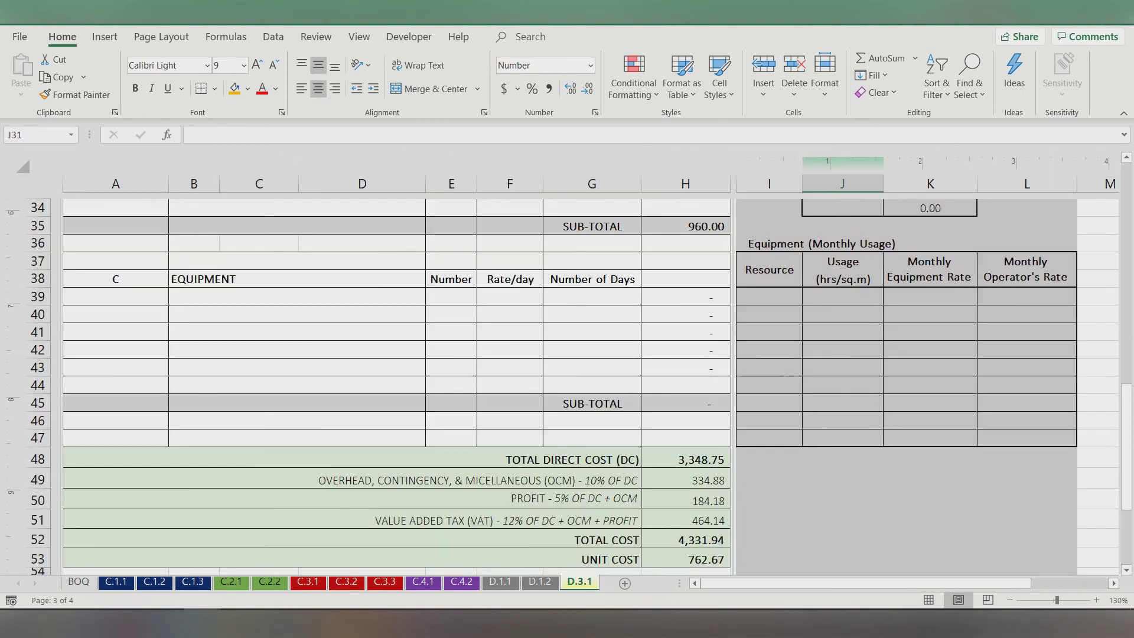
- Return to the labor table on sheet D.3.1 and inspect the tile setter's productivity entry in cell J29
scroll(567, 367, up, 3)
scroll(567, 384, up, 2)
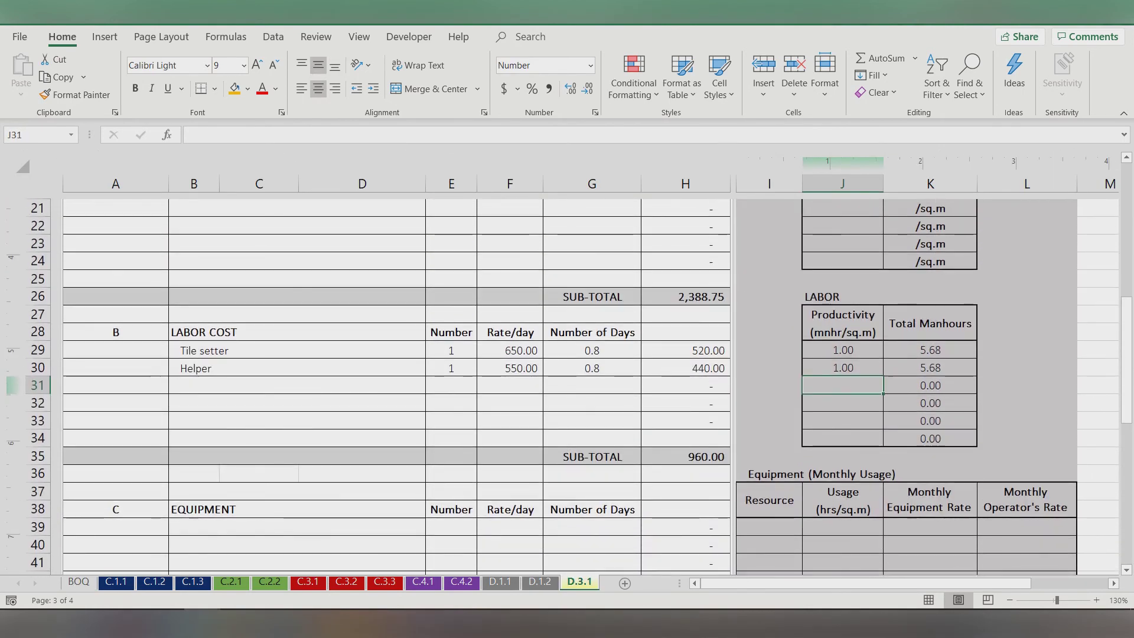
click(843, 350)
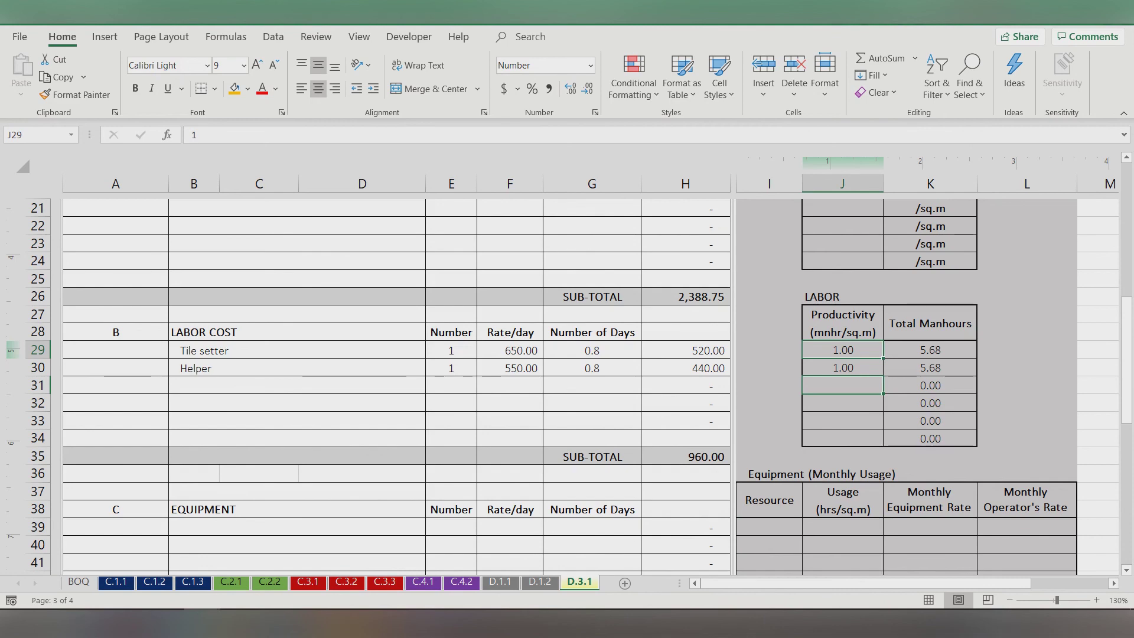
- Try a productivity of 1.5 mnhr/sq.m for the tile setter in cell J29, and undo that entry
text(1.5)
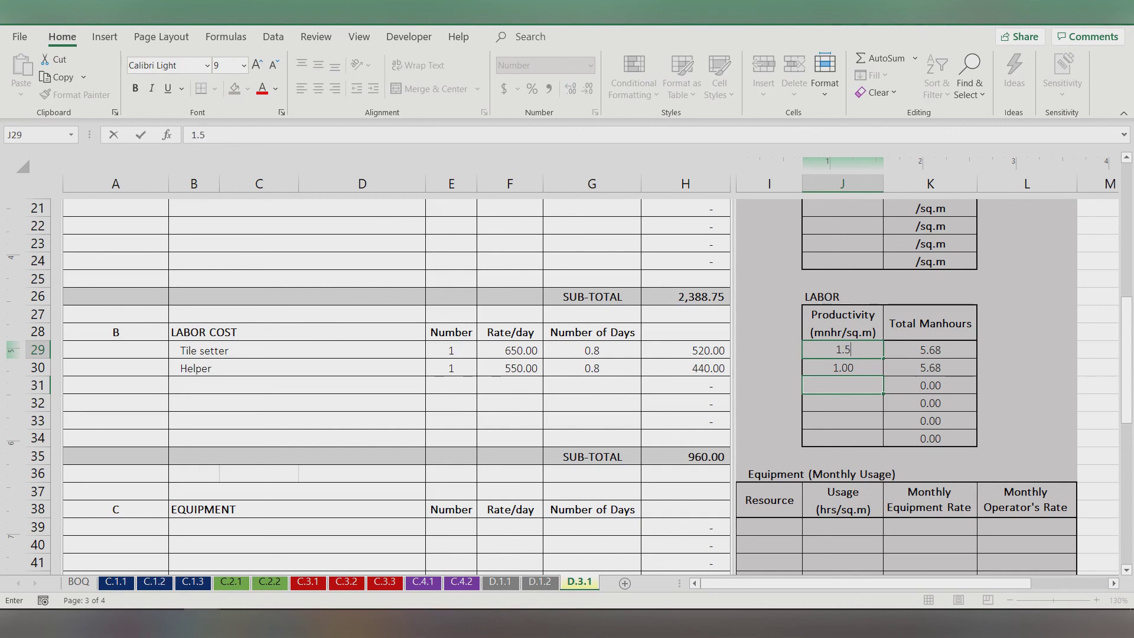
key(Return)
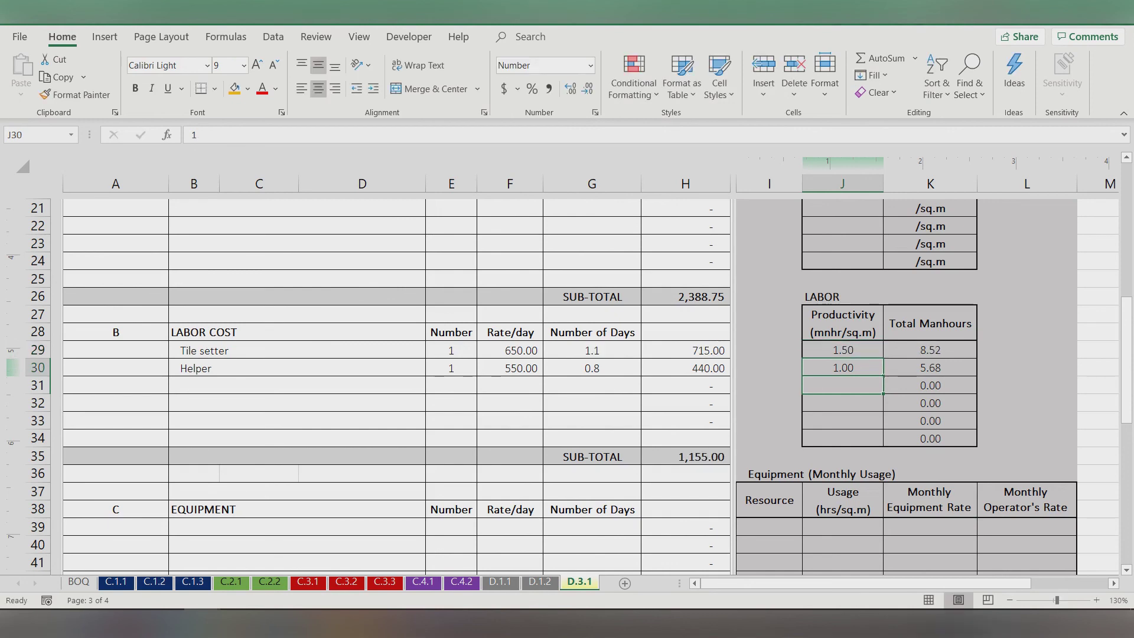
key(ctrl+z)
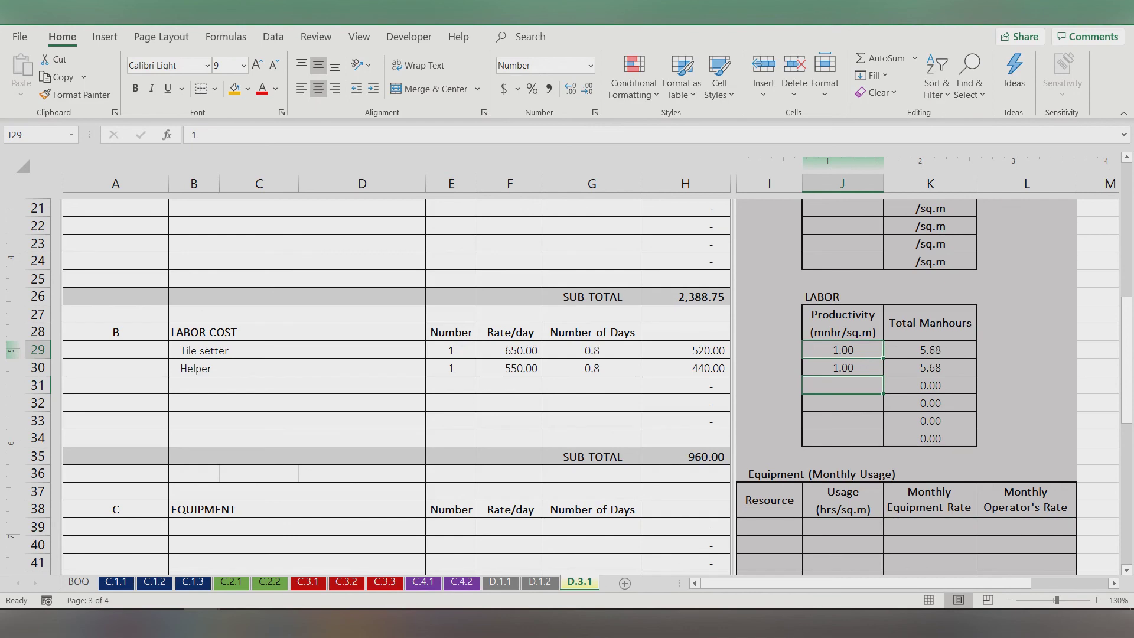
- Return to the BOQ sheet and review the bill of quantities from its beginning, selecting empty cell H20 beside the table
scroll(590, 384, up, 1)
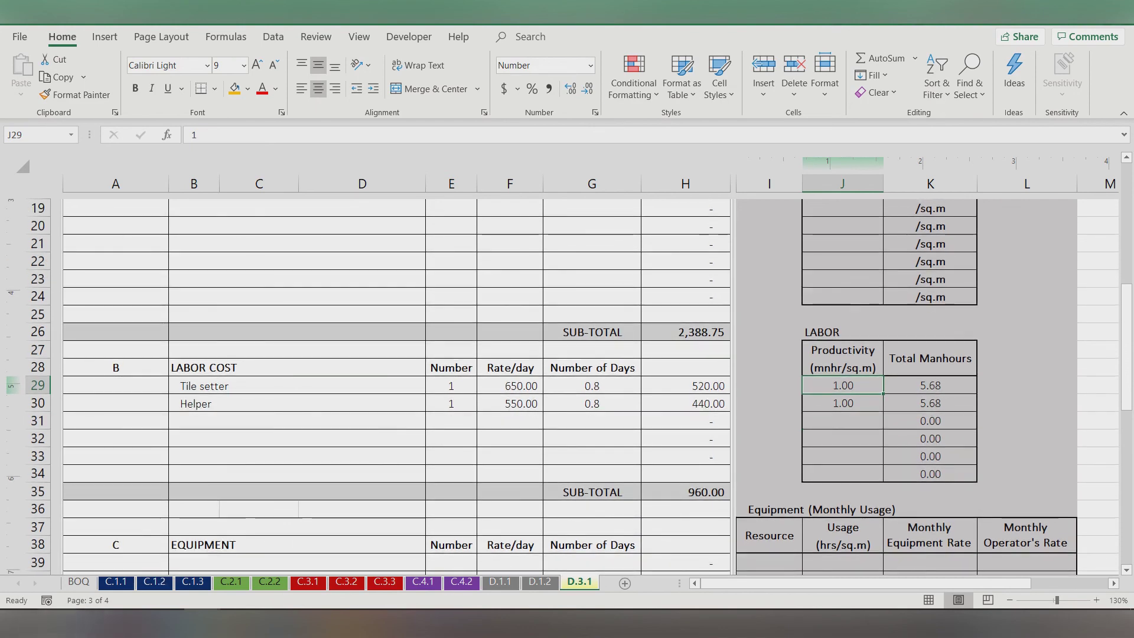
click(79, 582)
scroll(561, 372, up, 9)
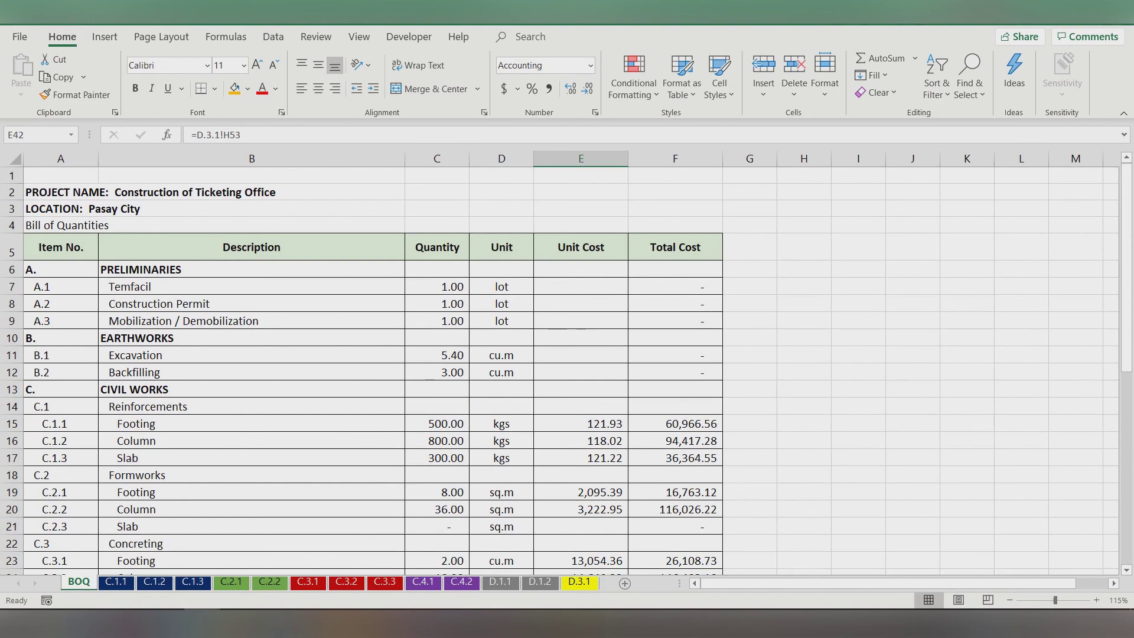
click(803, 509)
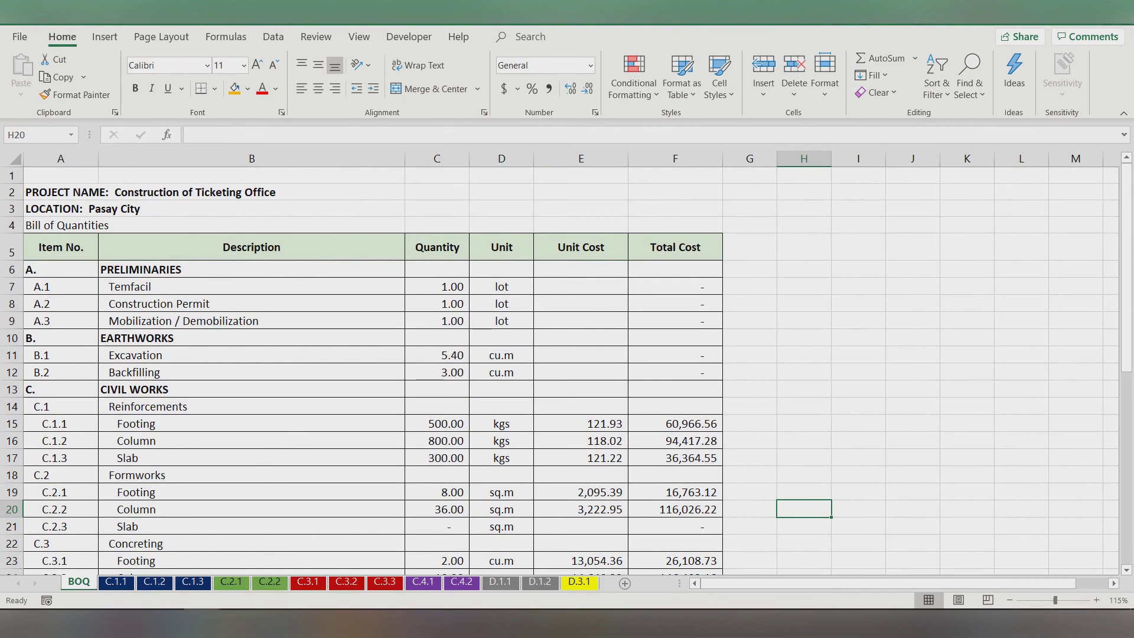